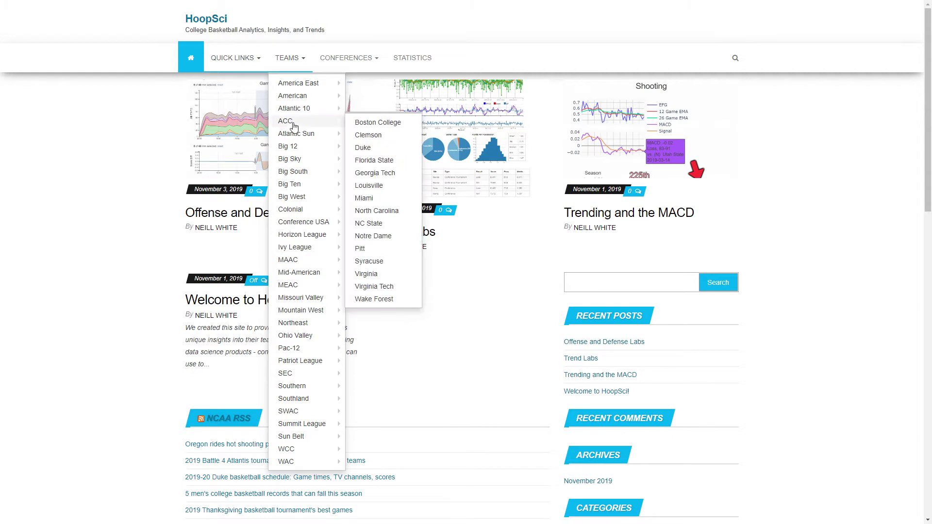
# Open the Clemson team page from the ACC conference teams and show its Trend Lab.
pyautogui.moveTo(290, 123)
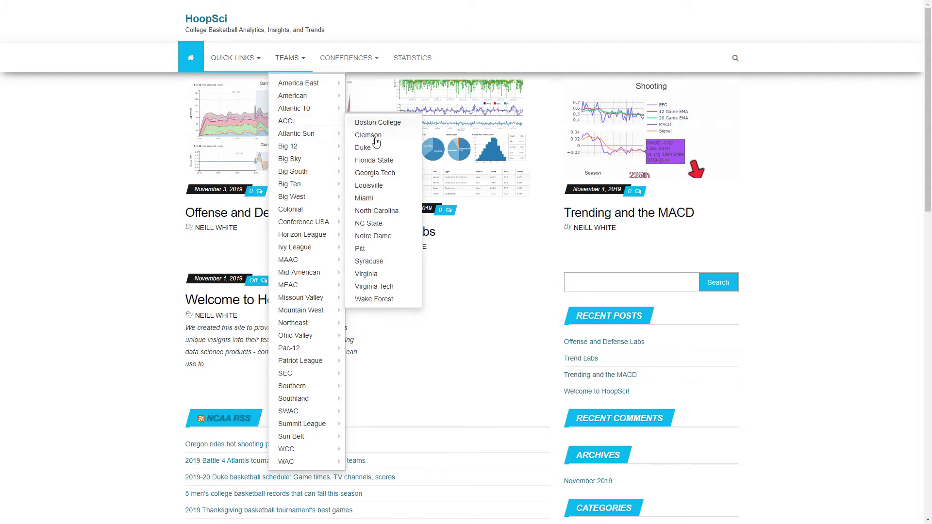
pyautogui.click(372, 139)
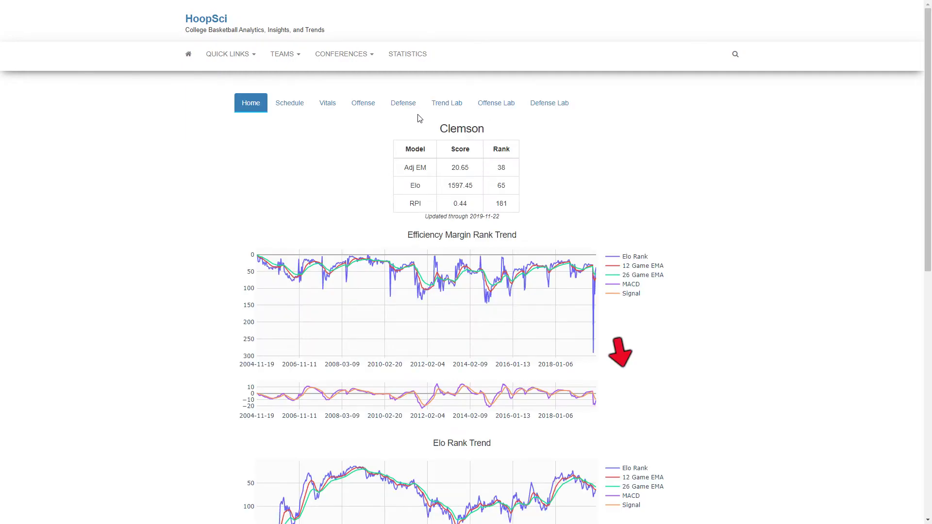
pyautogui.click(446, 104)
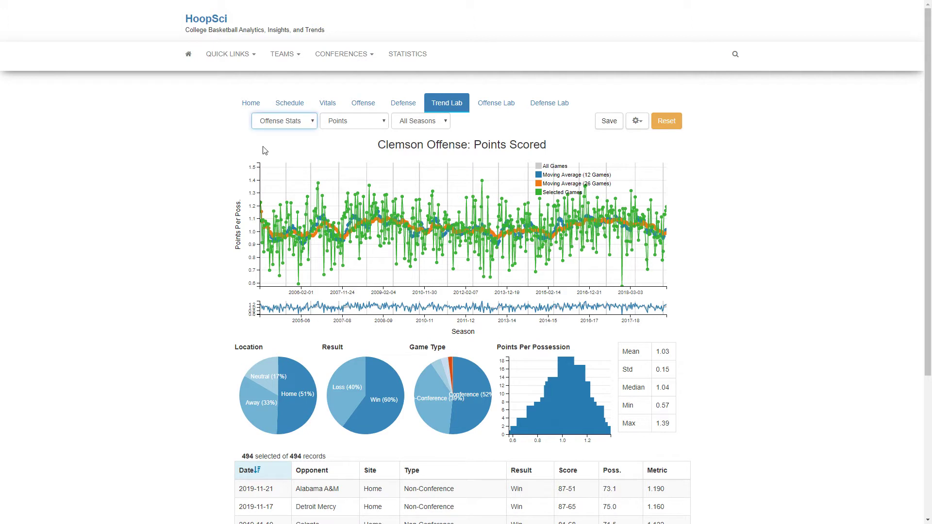
pyautogui.click(374, 123)
pyautogui.click(637, 122)
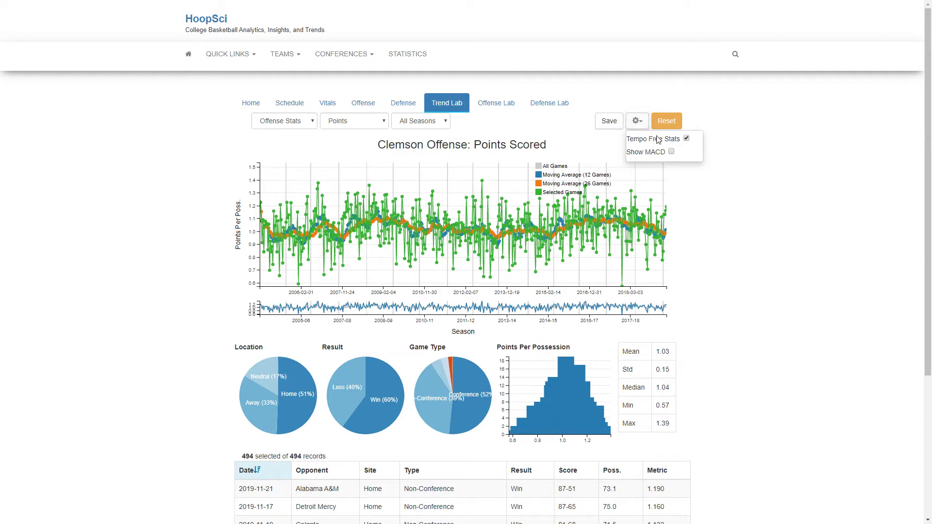
pyautogui.click(539, 124)
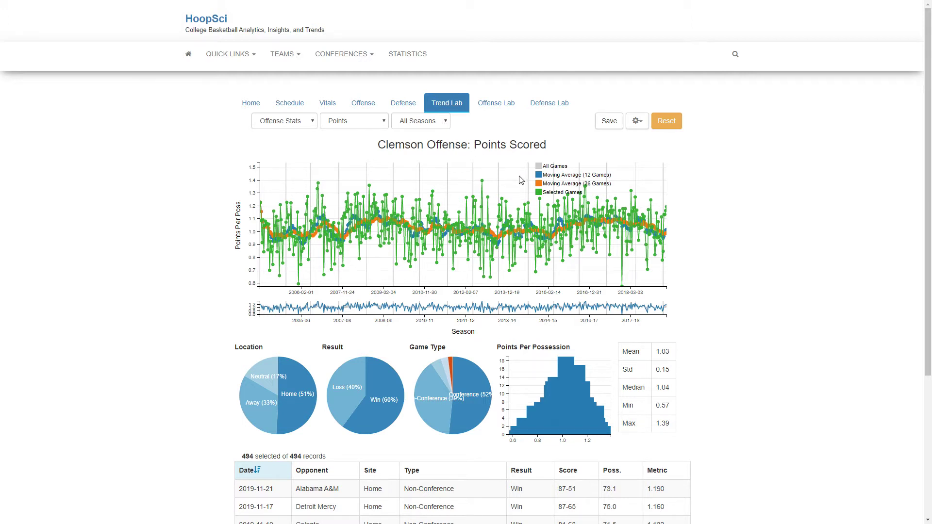
# Limit the Clemson points chart to the 2017-18 season, and set it back to All Seasons.
pyautogui.click(435, 125)
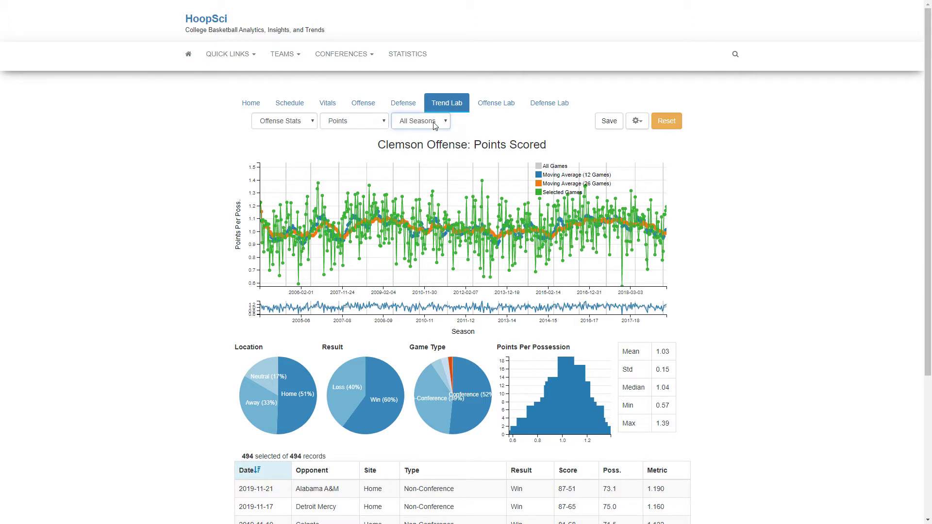
pyautogui.click(414, 160)
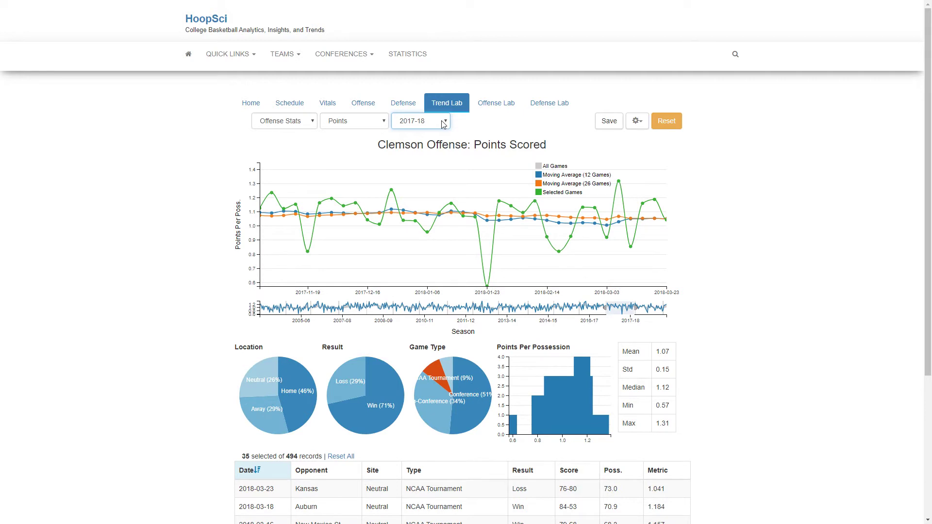
pyautogui.press('Up')
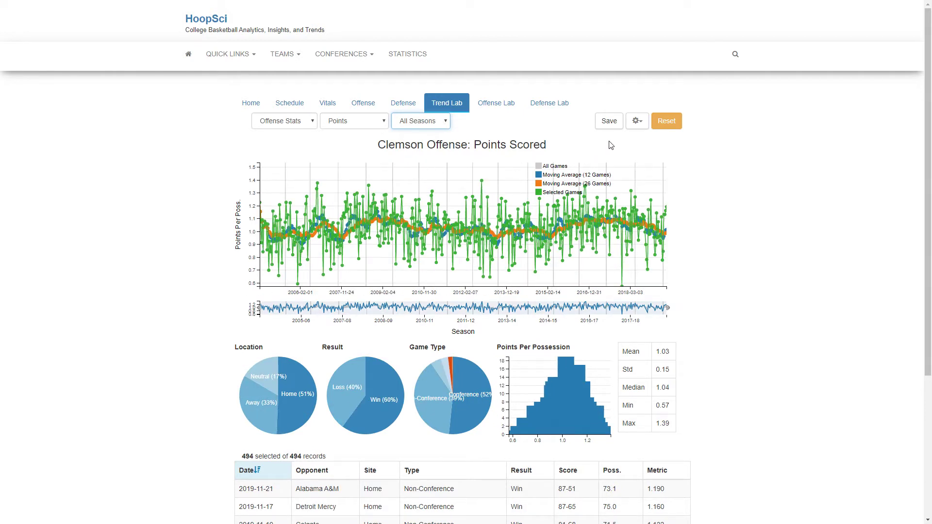
# Turn on the Show MACD option for the points chart, and turn it off again.
pyautogui.click(636, 122)
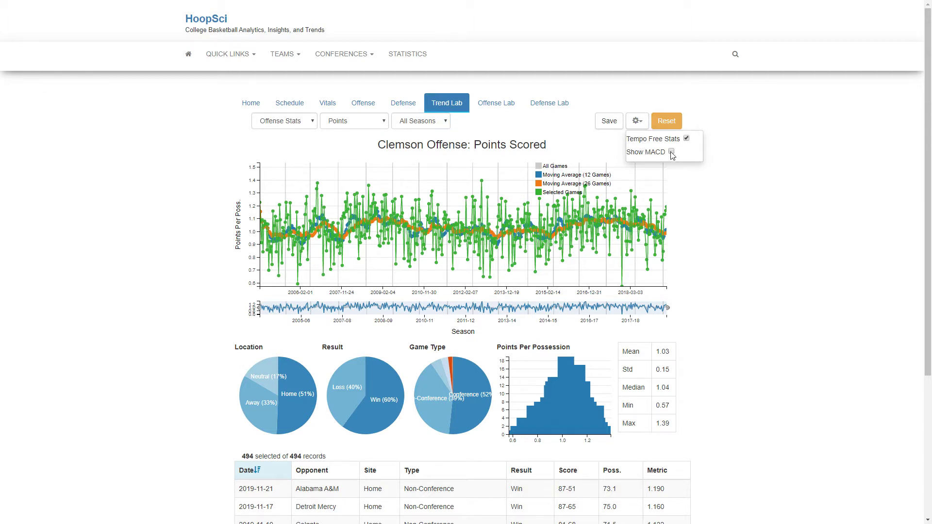
pyautogui.click(672, 152)
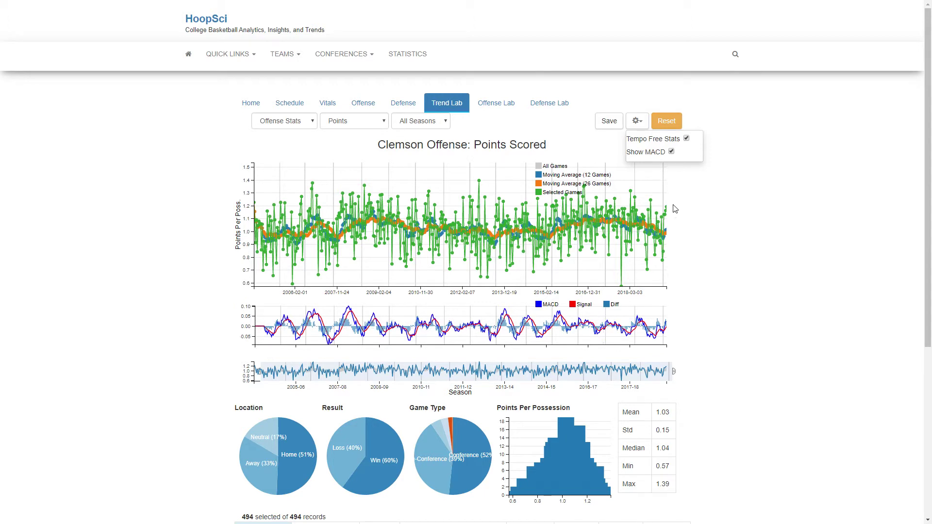
pyautogui.click(671, 153)
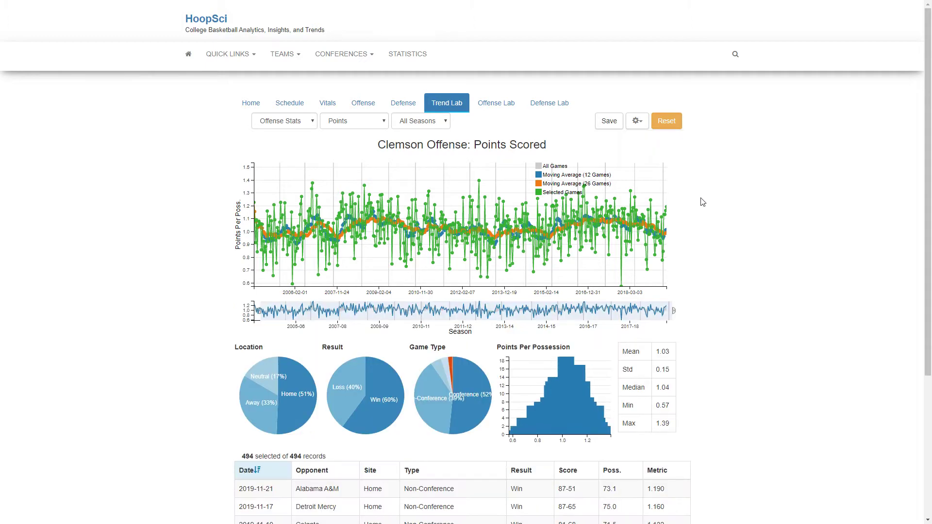
# Hide the All Games, Moving Average (12 Games) and Selected Games series in the chart, and show all three again.
pyautogui.click(556, 167)
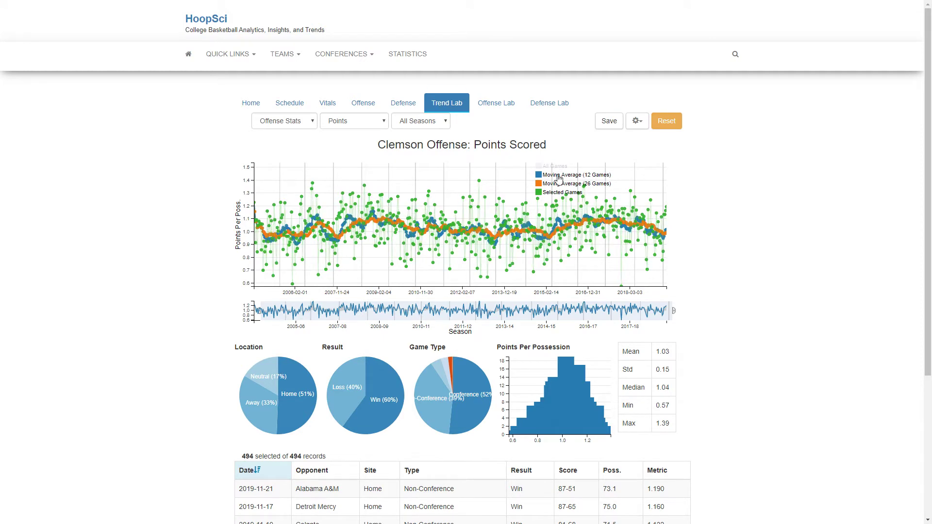
pyautogui.click(558, 178)
pyautogui.click(557, 194)
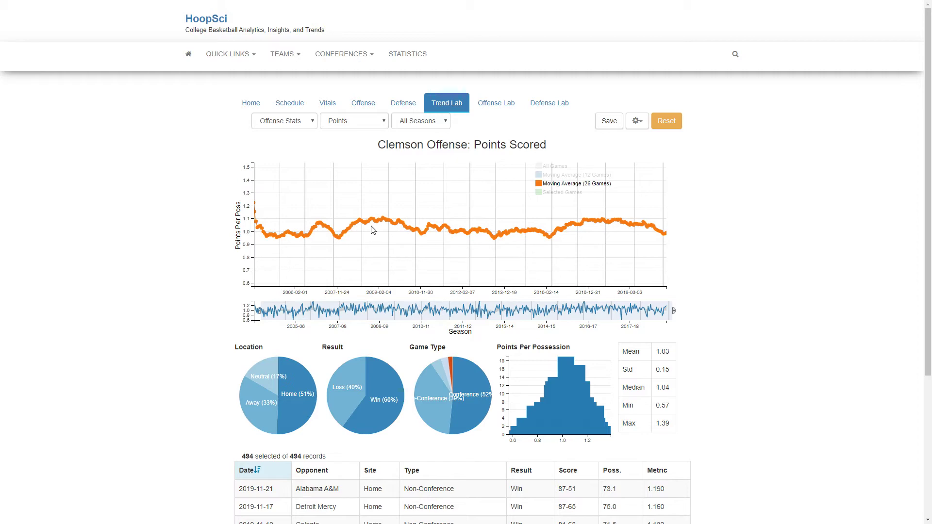
pyautogui.click(557, 193)
pyautogui.click(561, 177)
pyautogui.click(560, 167)
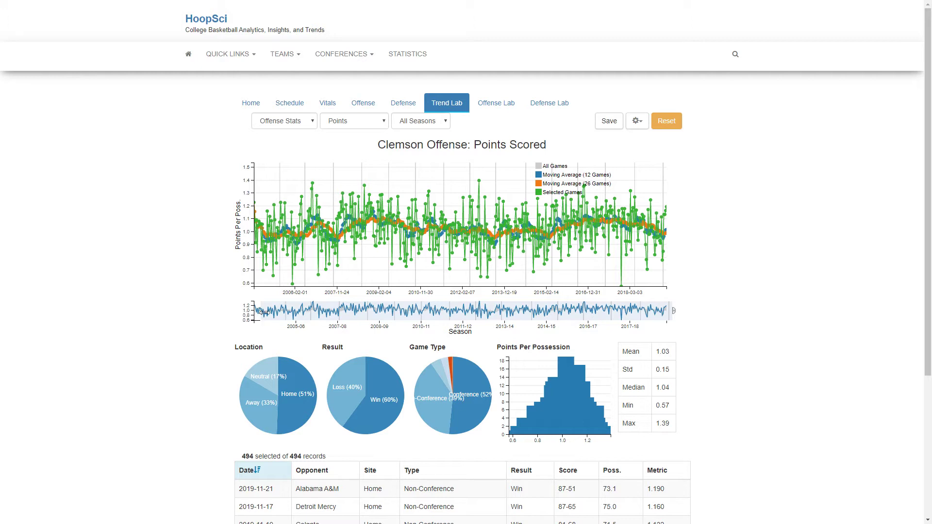
# Narrow and shift the time range selection beneath the chart to 11/13-03/17, and reset the chart to all seasons.
pyautogui.moveTo(263, 312); pyautogui.dragTo(440, 316)
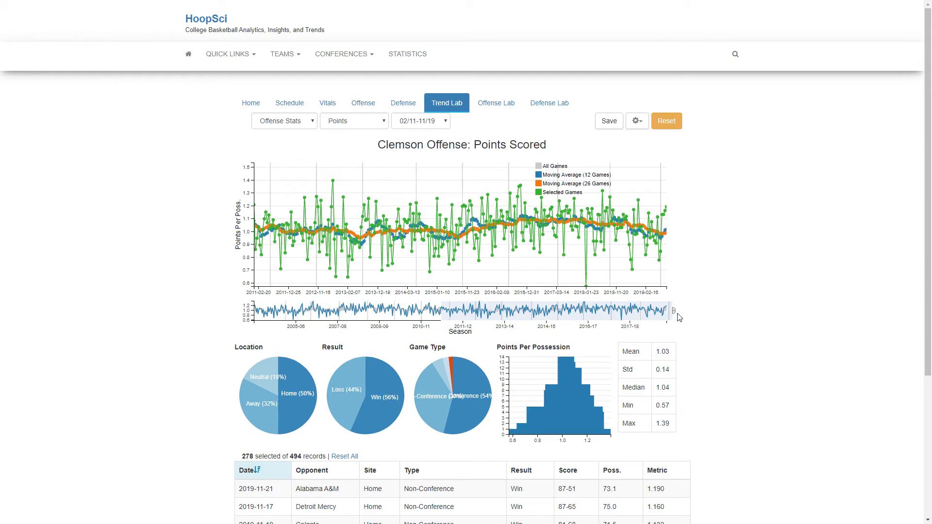
pyautogui.moveTo(678, 312); pyautogui.dragTo(589, 316)
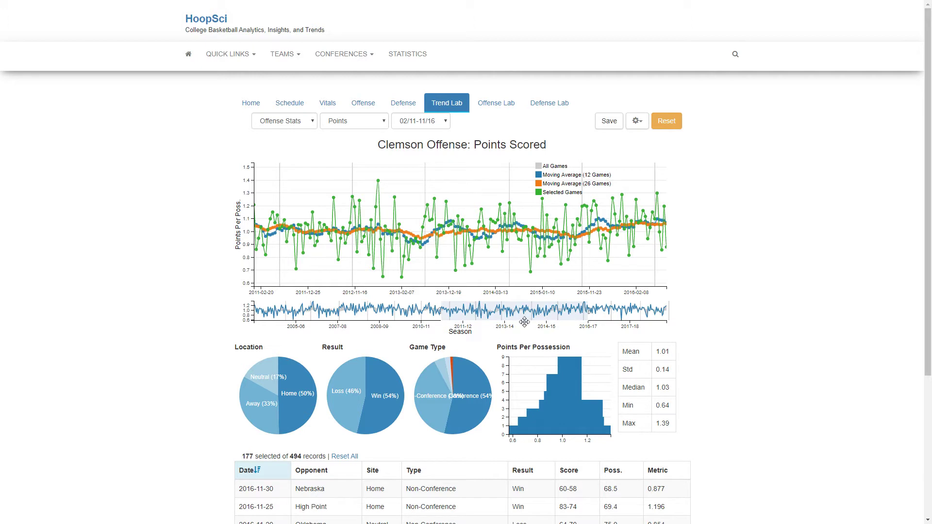
pyautogui.moveTo(536, 319); pyautogui.dragTo(576, 319)
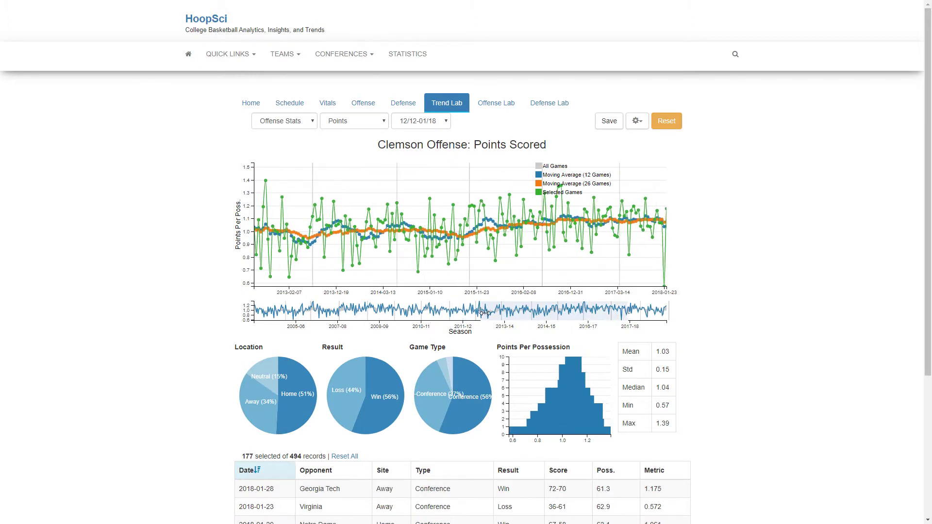
pyautogui.moveTo(487, 314); pyautogui.dragTo(506, 315)
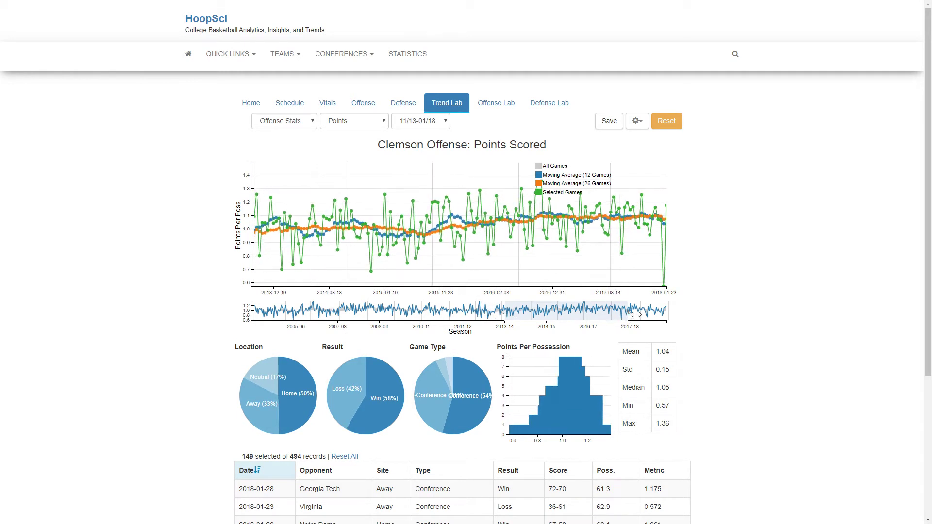
pyautogui.moveTo(626, 315); pyautogui.dragTo(596, 316)
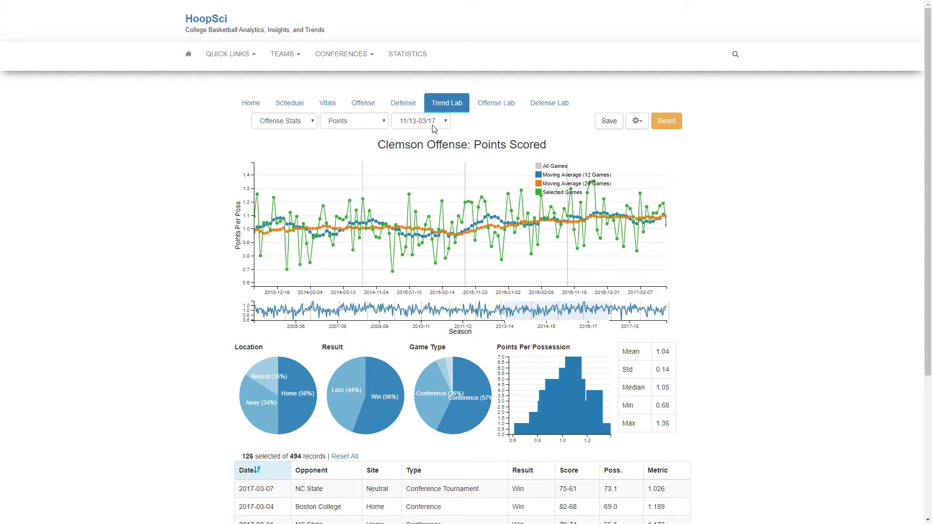
pyautogui.click(666, 122)
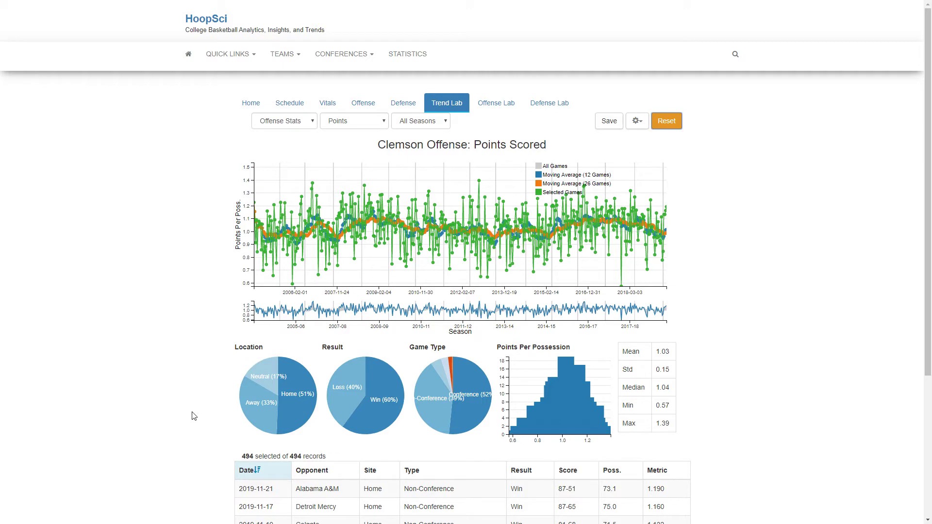
# Filter the games to Away location, Loss result and Conference game type using the pie charts.
pyautogui.click(267, 423)
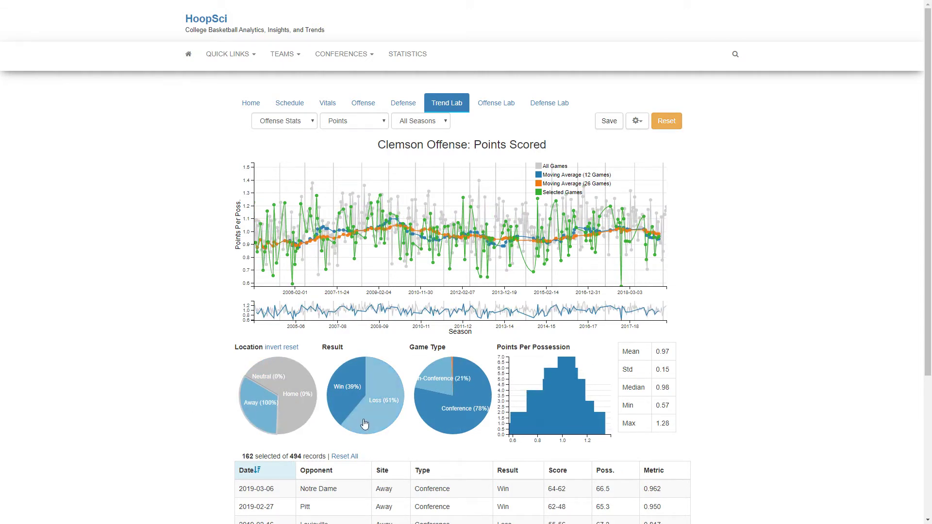
pyautogui.click(365, 424)
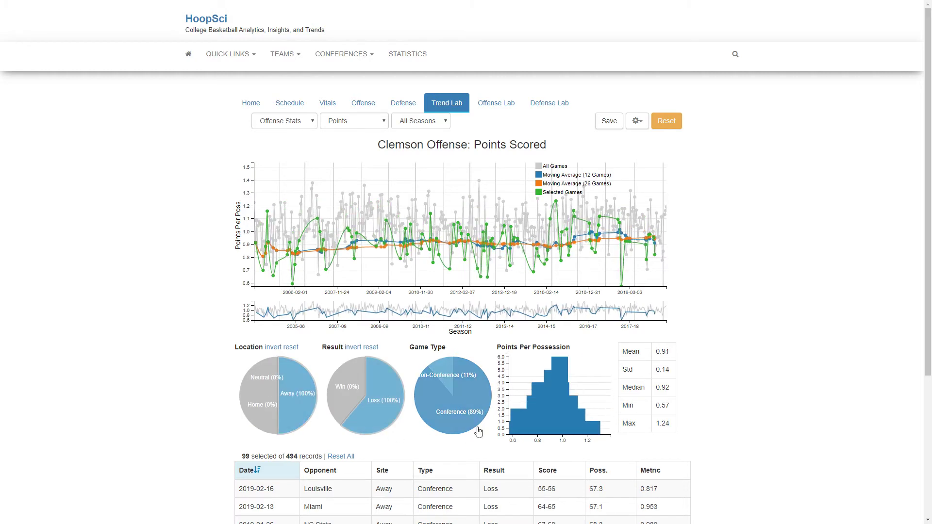
pyautogui.click(460, 427)
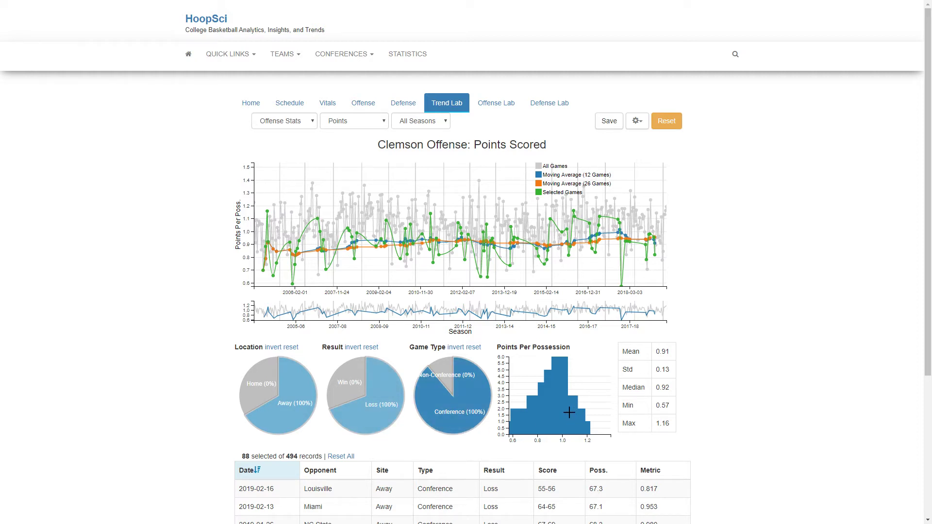
# Limit Points Per Possession in the histogram to values up to about 1.0, and clear that limit after reviewing the games table.
pyautogui.moveTo(569, 413); pyautogui.dragTo(507, 417)
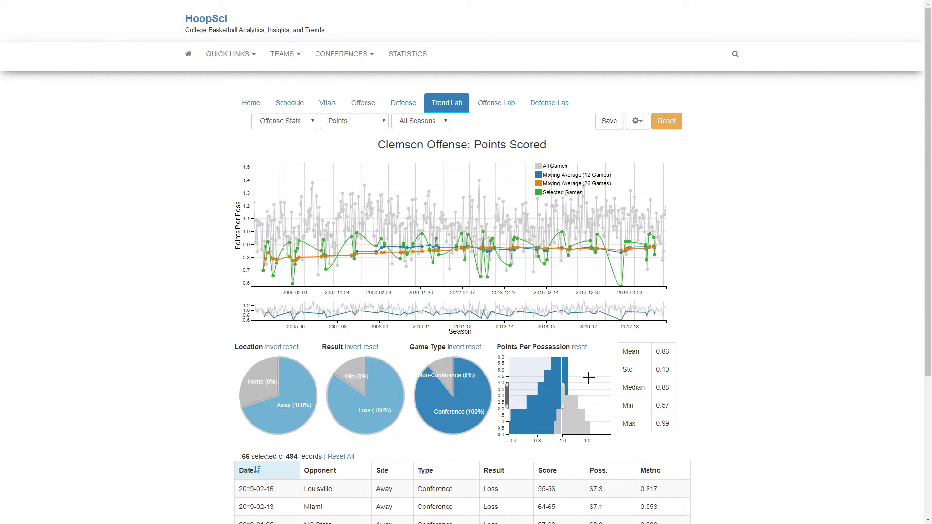
pyautogui.scroll(-4, 722, 426)
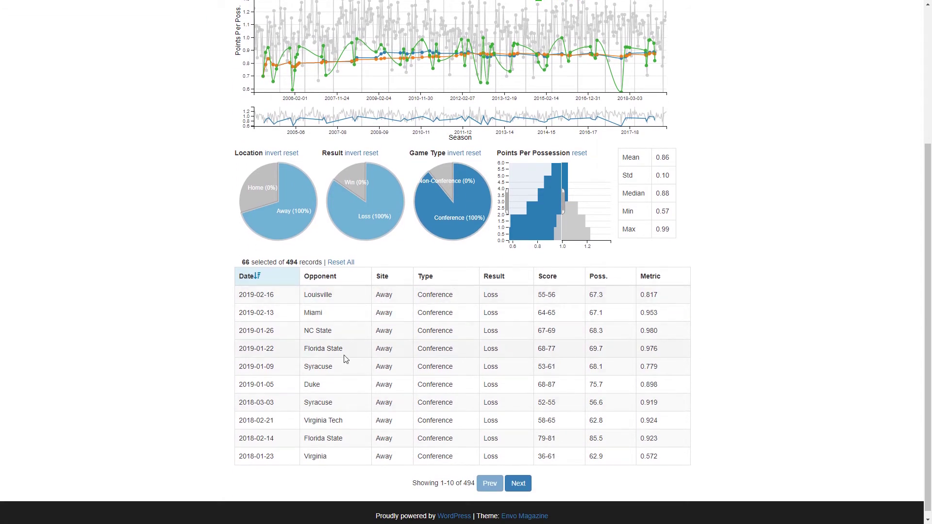
pyautogui.scroll(1, 480, 340)
pyautogui.scroll(1, 476, 262)
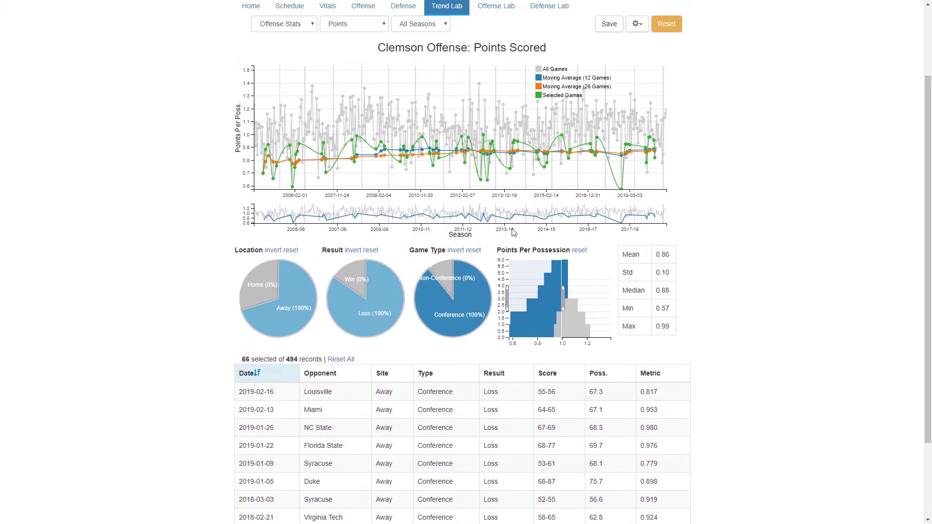
pyautogui.scroll(1, 670, 311)
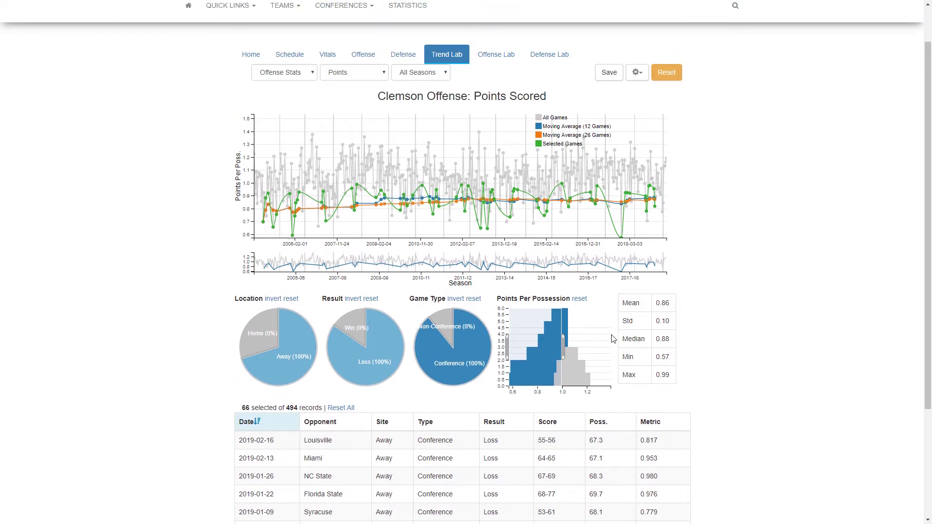
pyautogui.click(578, 299)
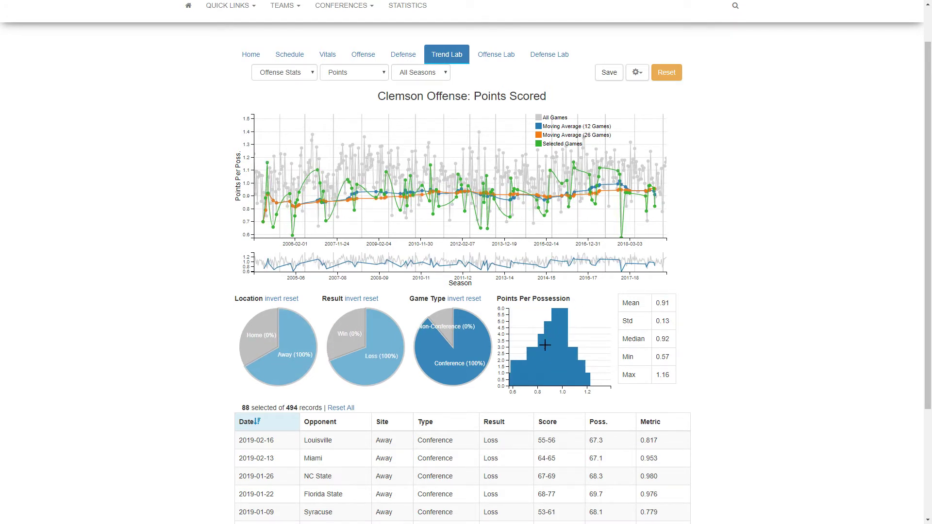
# Invert the Game Type selection, and reset the Game Type, Result and Location filters.
pyautogui.click(459, 299)
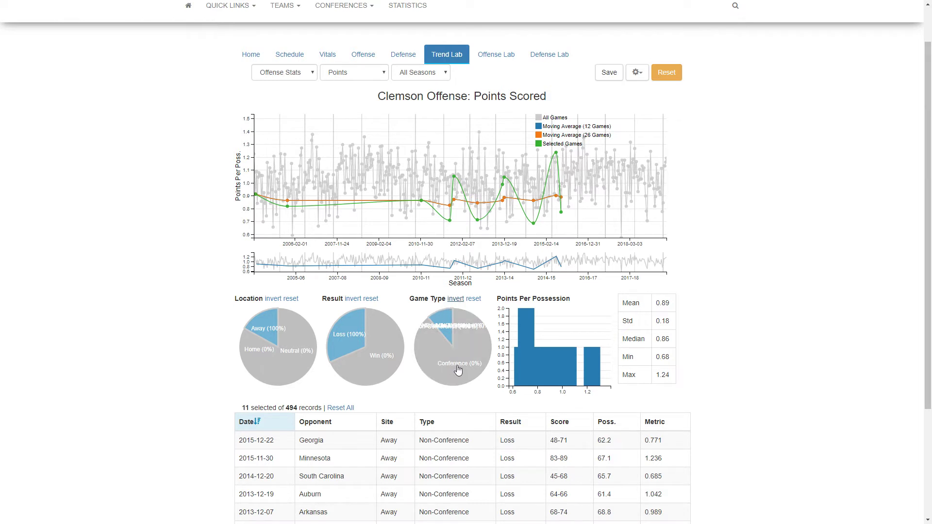
pyautogui.click(473, 299)
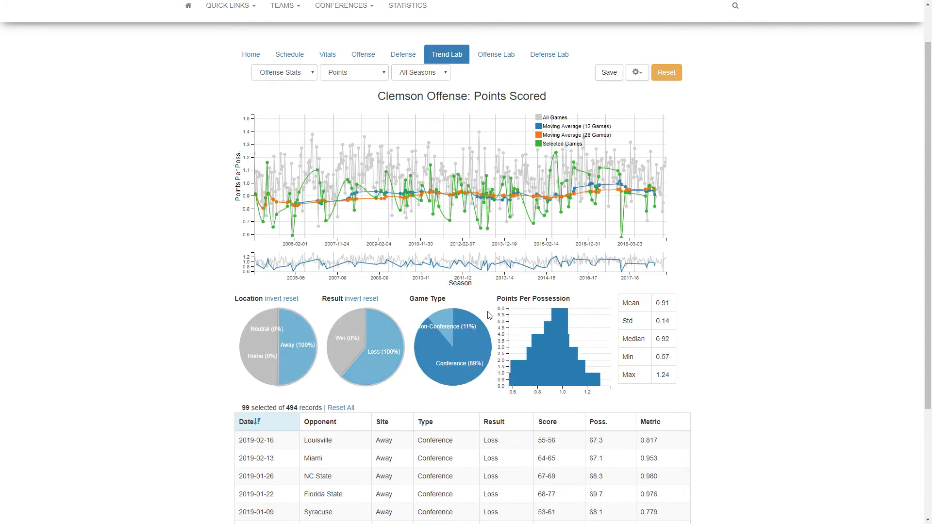
pyautogui.click(372, 299)
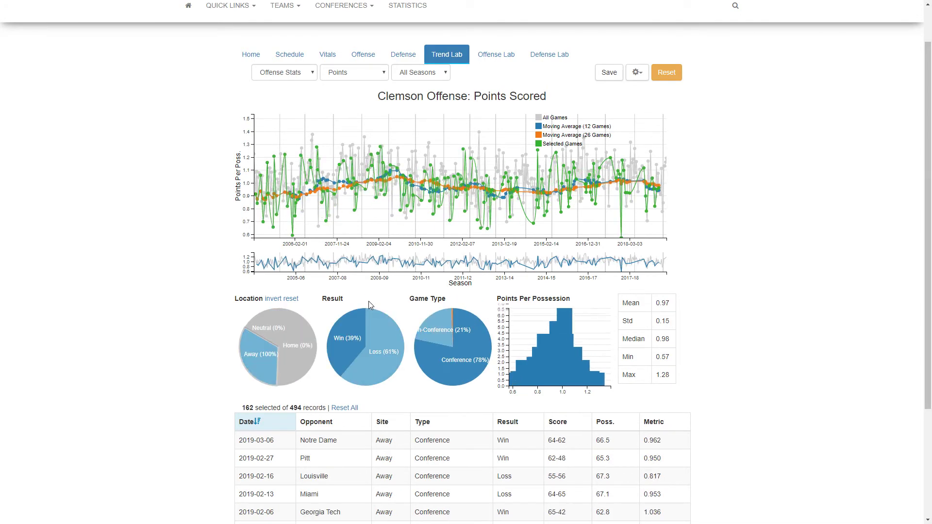
pyautogui.scroll(-1, 446, 448)
pyautogui.scroll(-2, 449, 453)
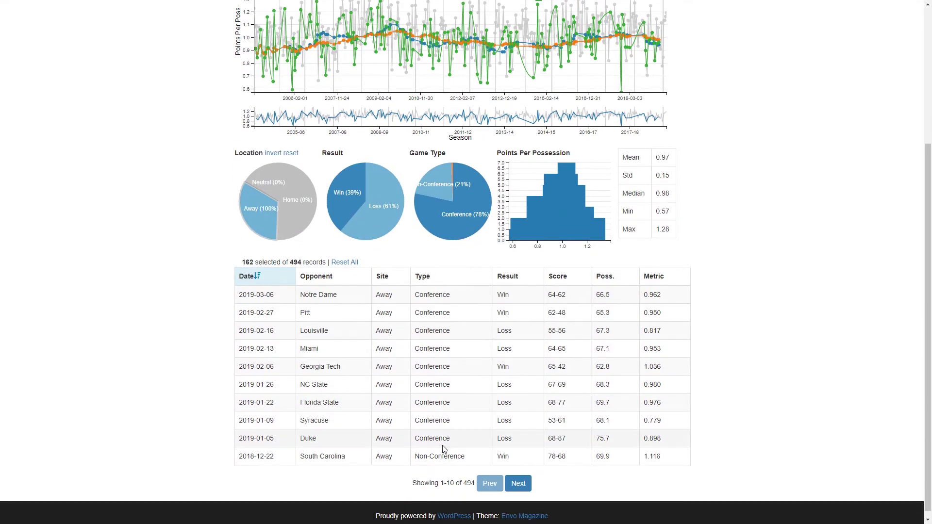
pyautogui.scroll(3, 432, 413)
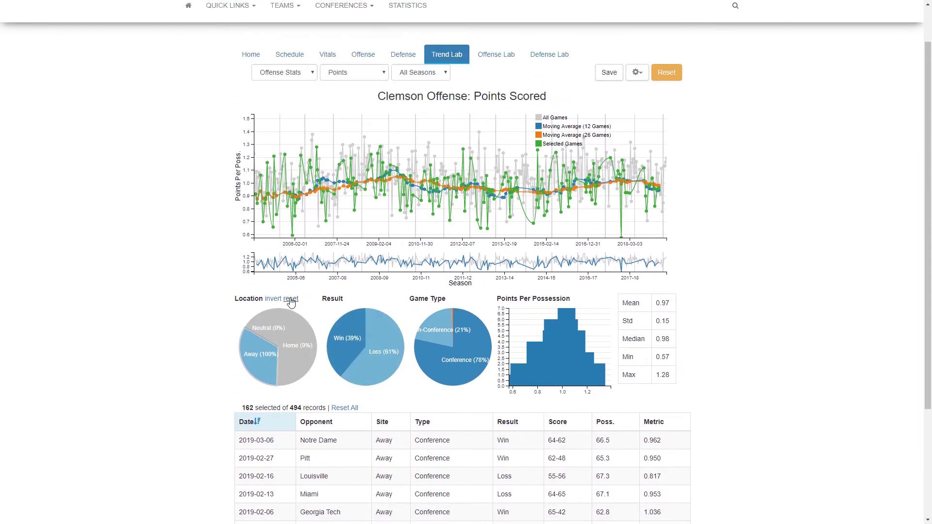
pyautogui.click(292, 300)
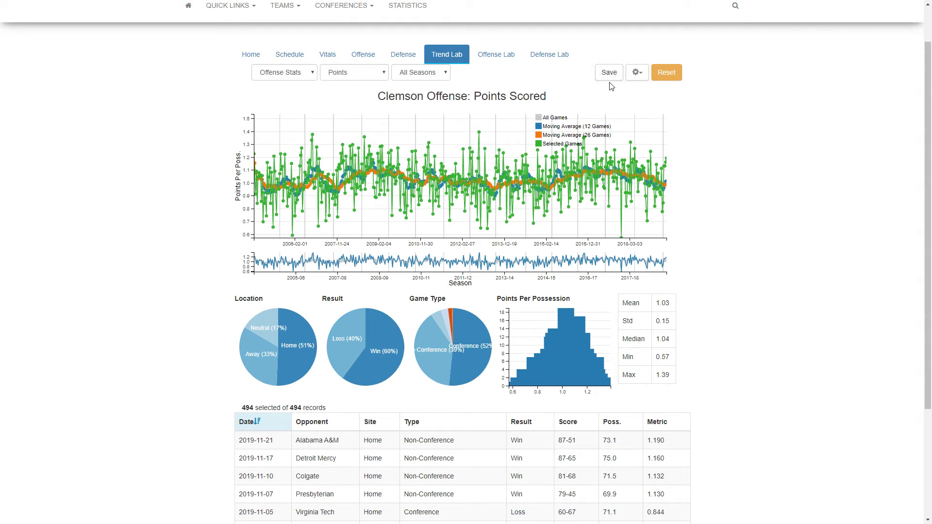
# Save the unfiltered Clemson points chart as a PNG image.
pyautogui.click(613, 77)
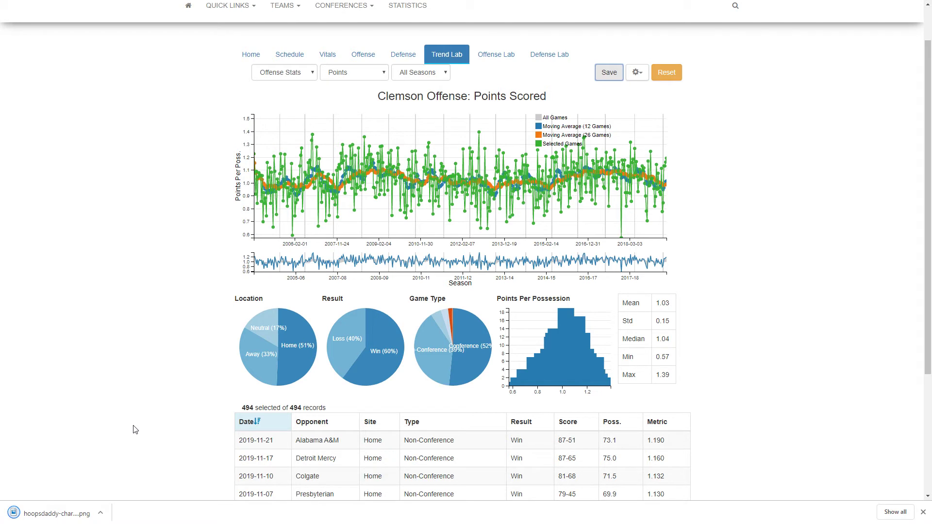
# Dismiss the download notice, and open the Trend Lab for the ACC conference.
pyautogui.scroll(1, 135, 430)
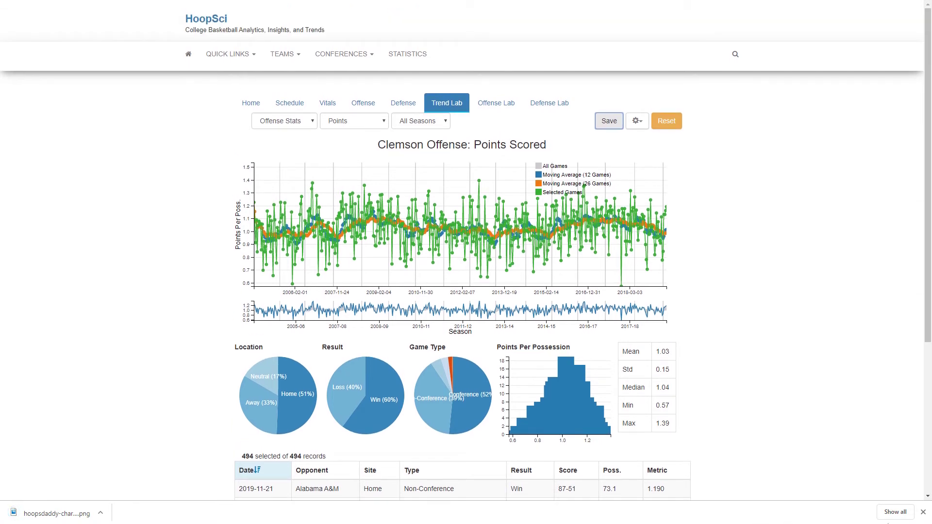
pyautogui.click(923, 513)
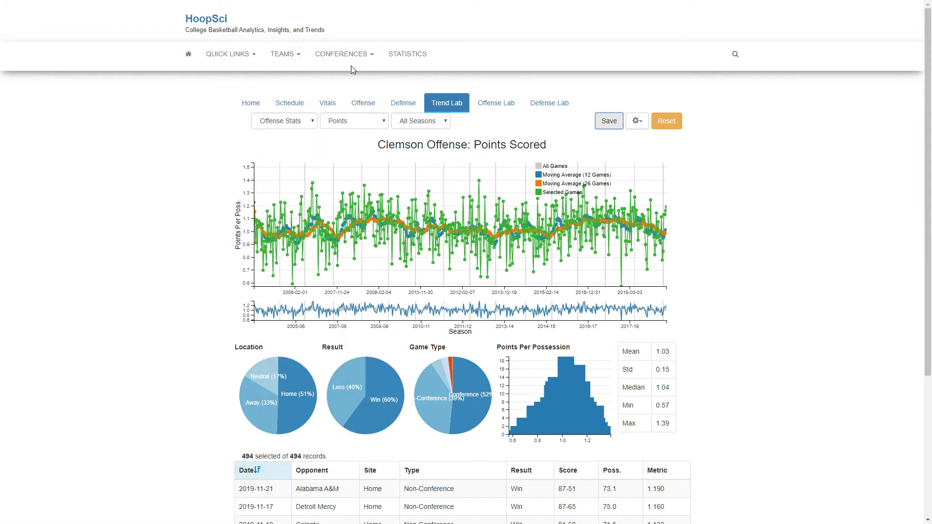
pyautogui.moveTo(358, 60)
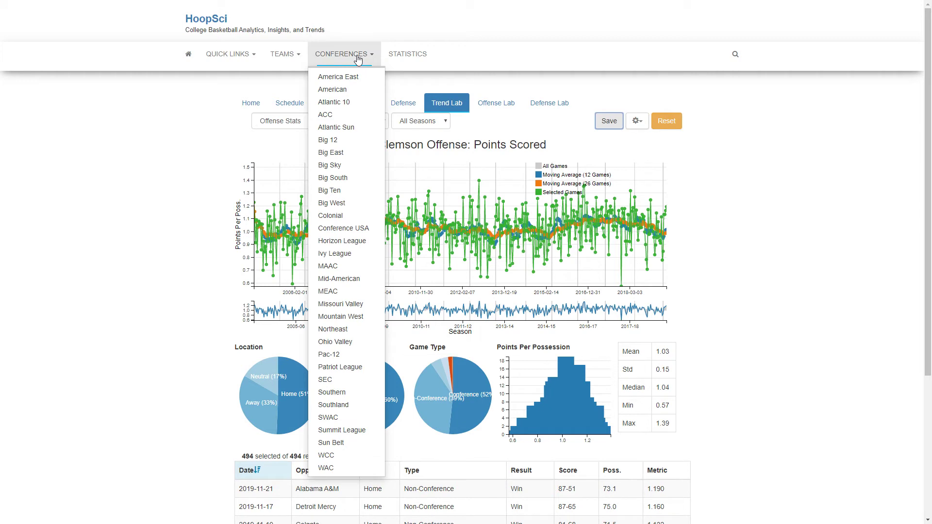
pyautogui.click(326, 116)
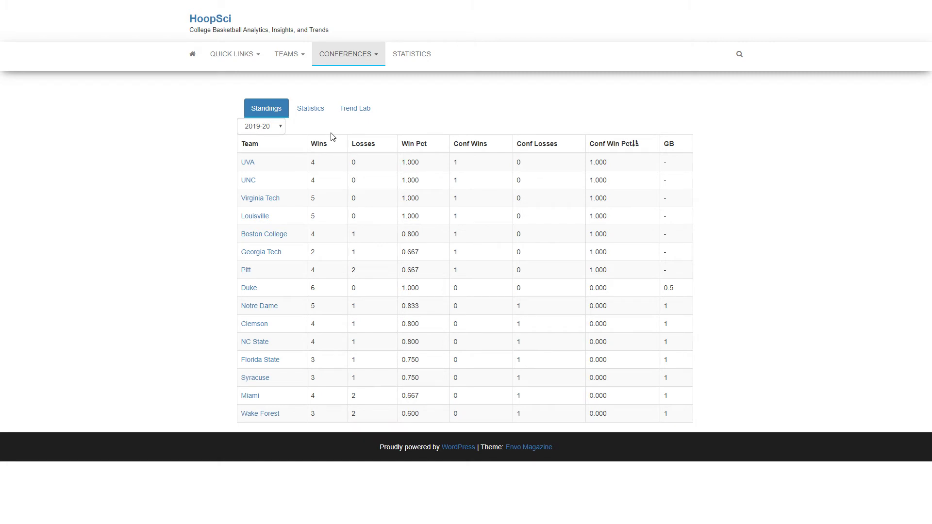
pyautogui.click(356, 112)
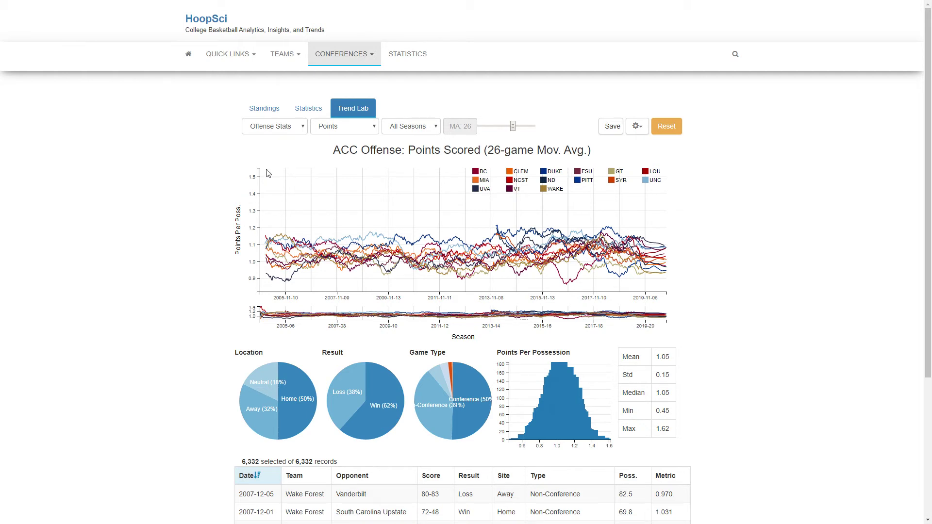
pyautogui.click(294, 129)
pyautogui.click(356, 132)
pyautogui.click(427, 126)
pyautogui.click(440, 102)
# Try moving averages of 1 and 40 games on the ACC points chart, and return to 26 games.
pyautogui.moveTo(514, 128); pyautogui.dragTo(470, 149)
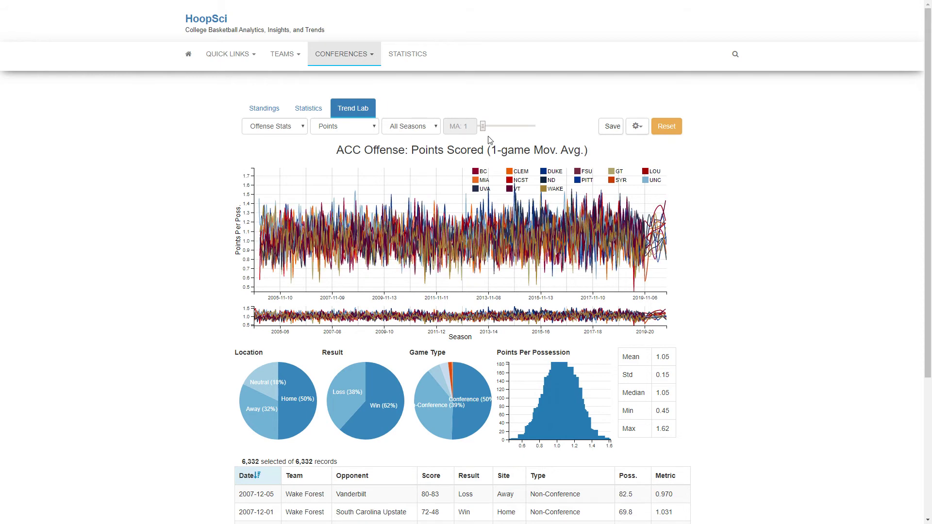
pyautogui.moveTo(486, 129); pyautogui.dragTo(541, 131)
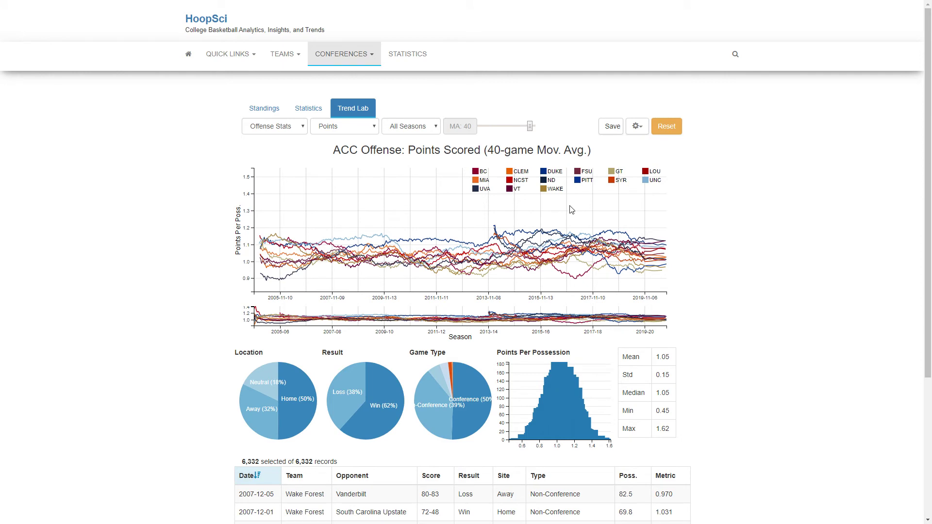
pyautogui.moveTo(529, 126); pyautogui.dragTo(515, 132)
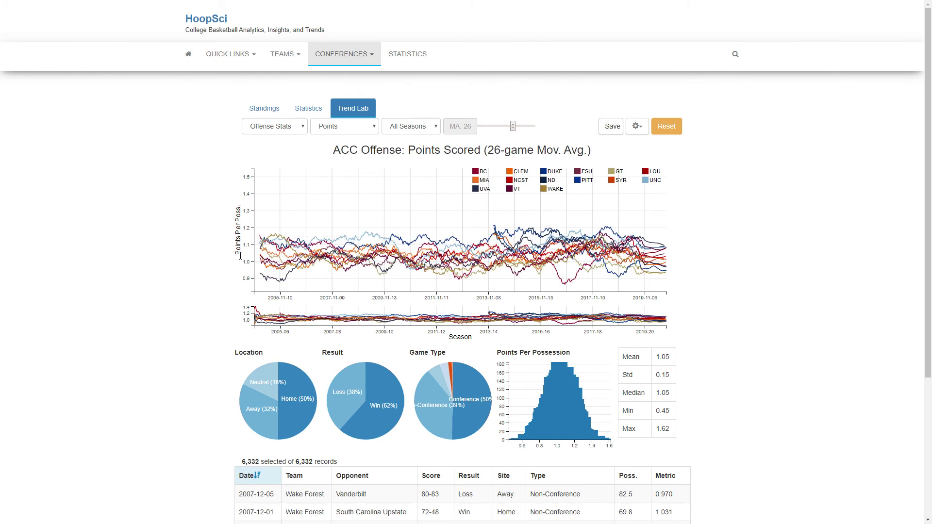
# Filter the ACC games to wins in the Result pie chart, and reset that filter.
pyautogui.scroll(-2, 298, 282)
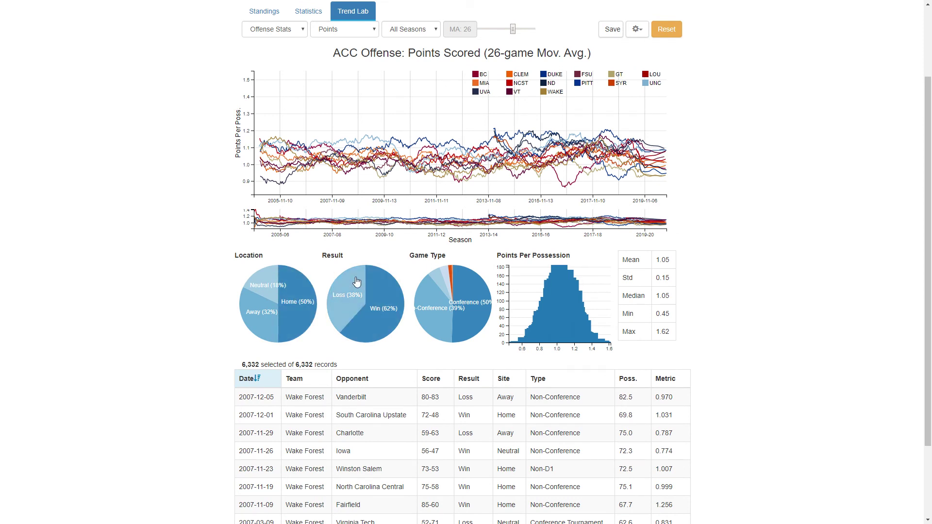
pyautogui.click(386, 292)
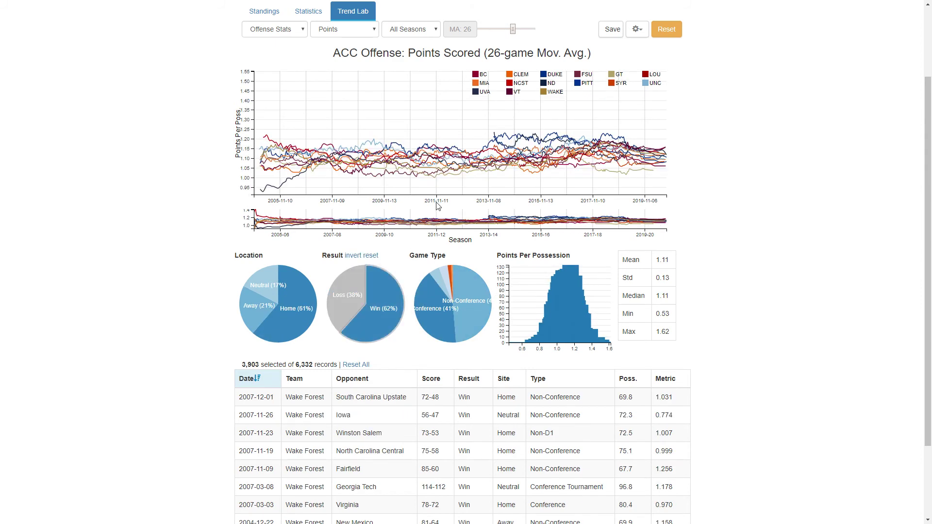
pyautogui.click(372, 255)
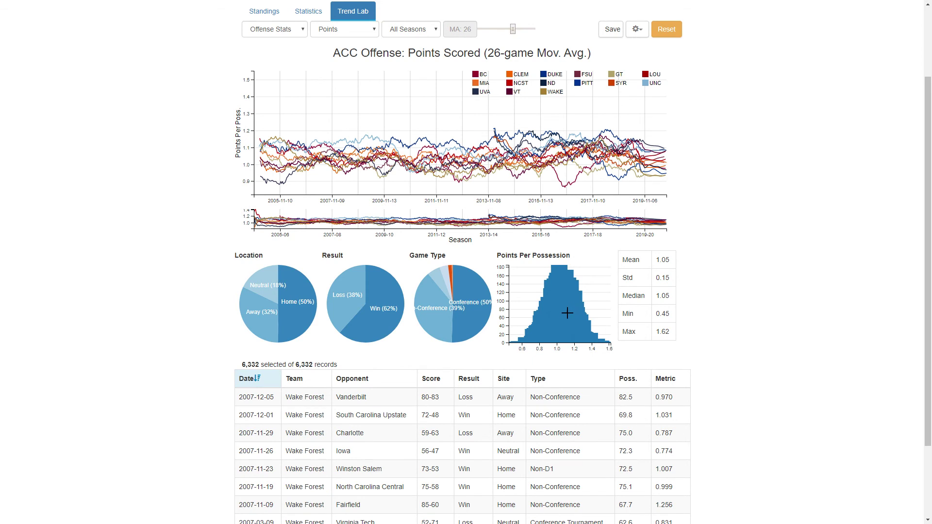
# Limit Points Per Possession in the histogram to values from about 1.2 up to the maximum.
pyautogui.scroll(1, 563, 313)
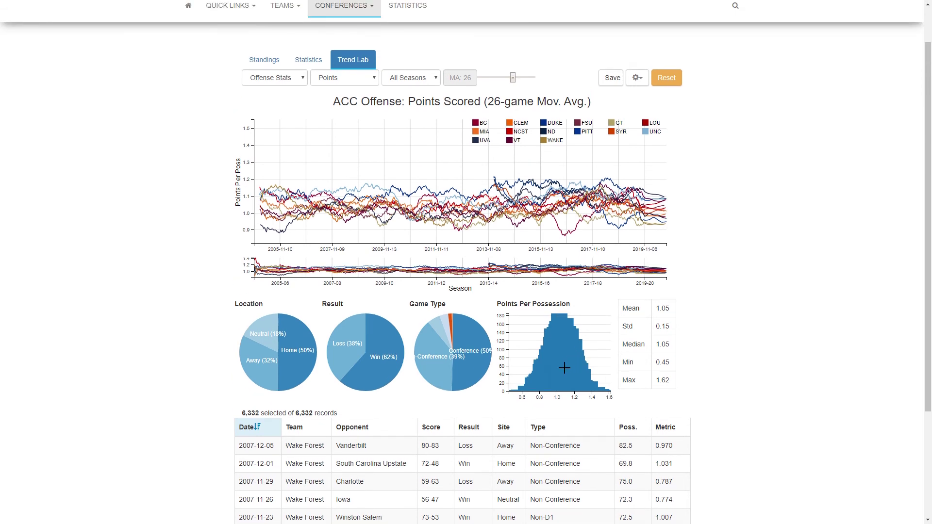
pyautogui.moveTo(571, 365); pyautogui.dragTo(620, 364)
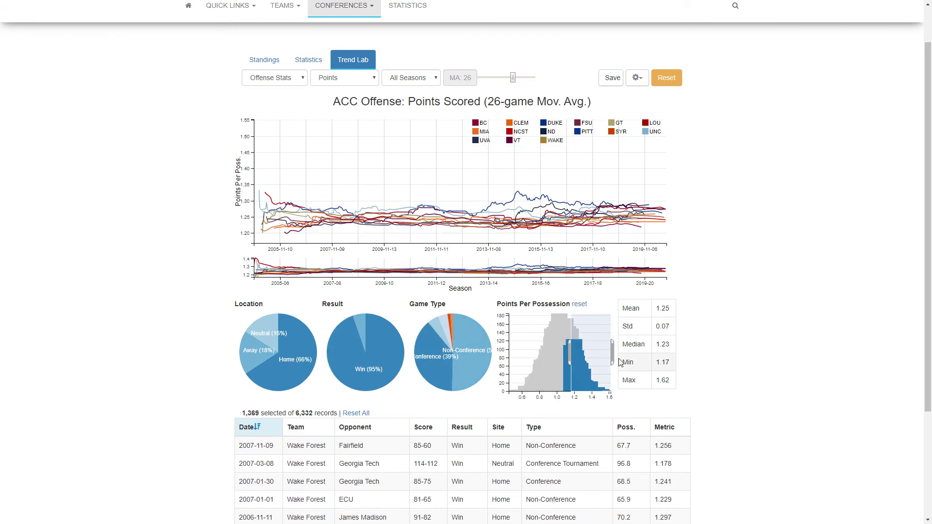
pyautogui.moveTo(576, 354); pyautogui.dragTo(579, 354)
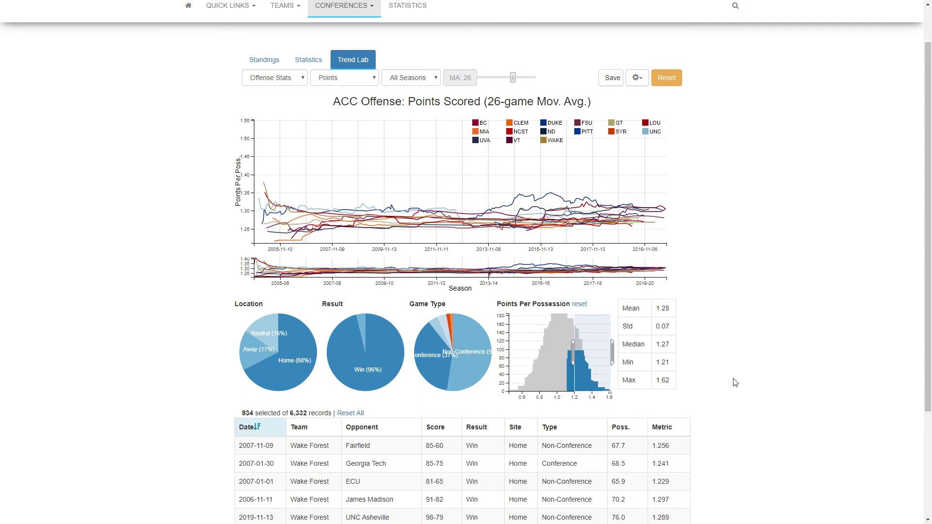
# Sort the filtered games table by opponent, by site, and by type in descending order.
pyautogui.scroll(-2, 733, 382)
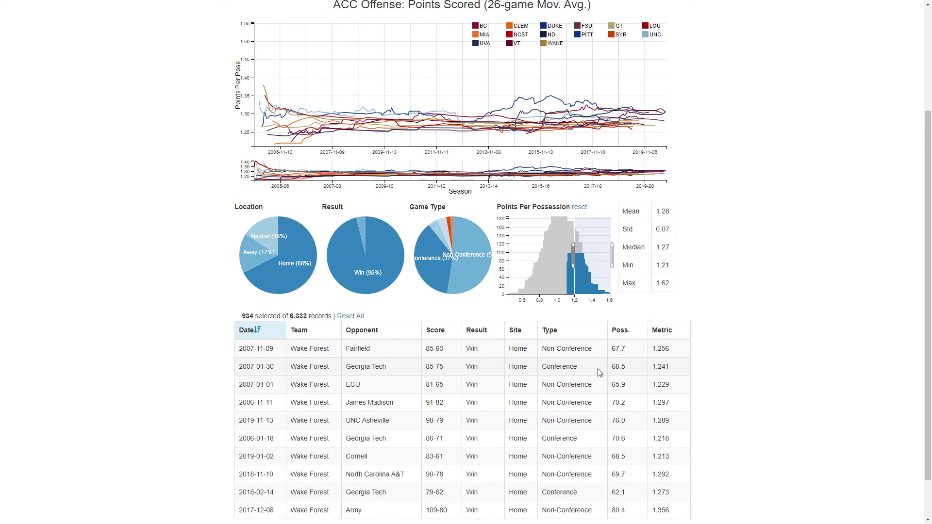
pyautogui.scroll(-1, 601, 372)
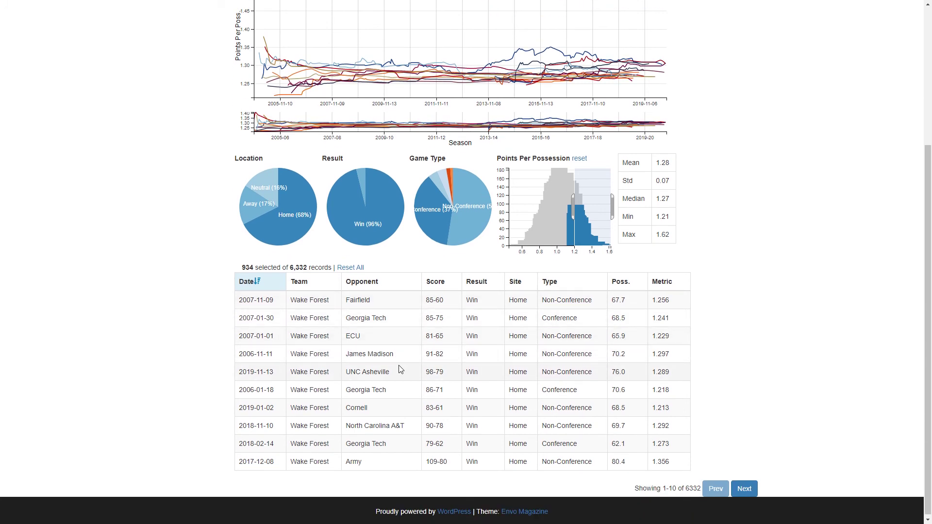
pyautogui.click(401, 288)
pyautogui.click(407, 290)
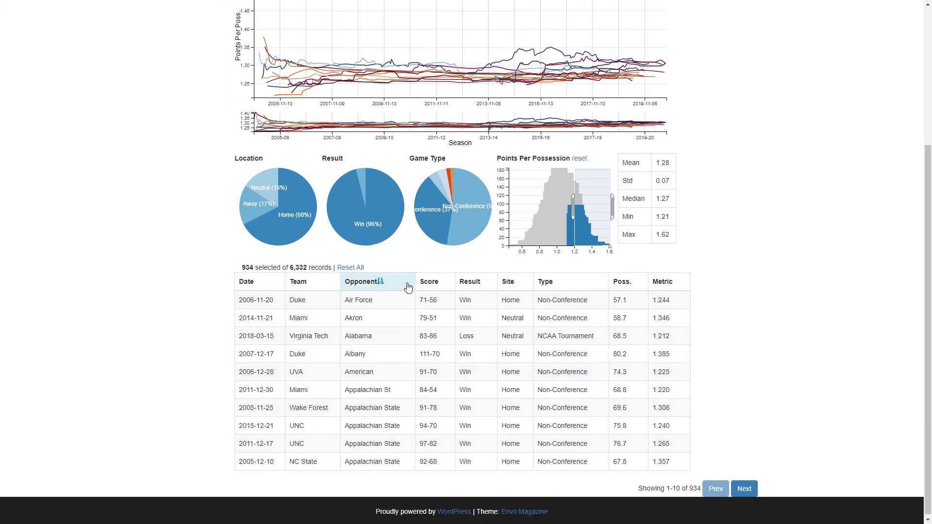
pyautogui.click(524, 286)
pyautogui.click(515, 286)
pyautogui.click(582, 286)
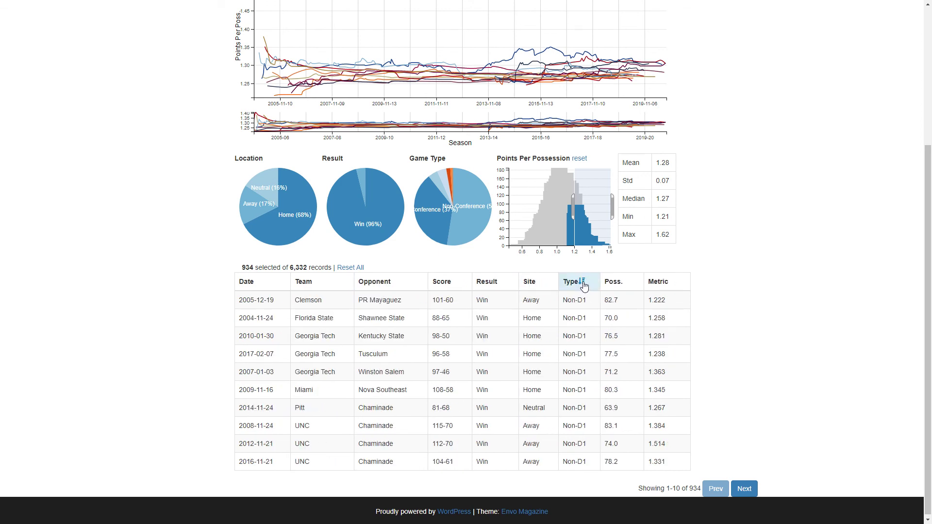
# Reset all filters on the ACC points chart.
pyautogui.scroll(4, 464, 328)
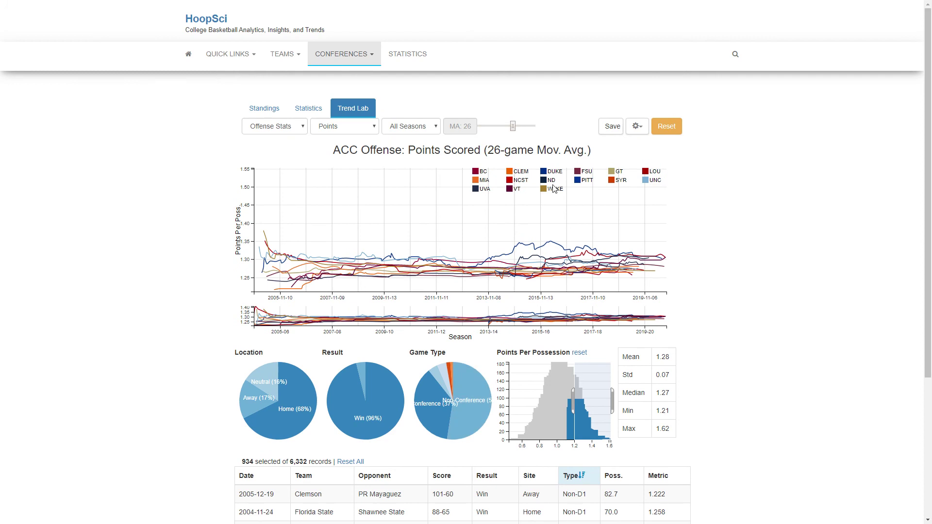
pyautogui.click(666, 126)
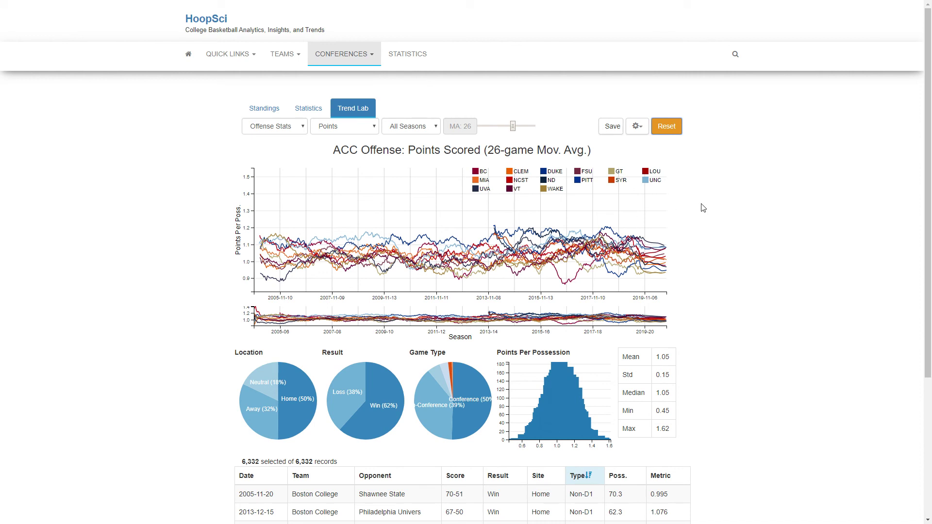
# Hide every team's trend line except Duke and UNC to compare the two, and reset the chart.
pyautogui.click(656, 185)
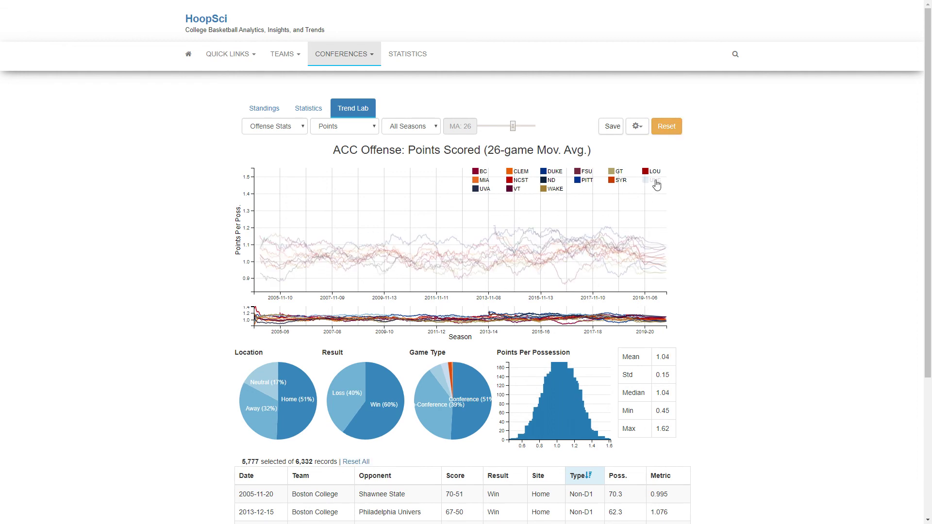
pyautogui.click(656, 183)
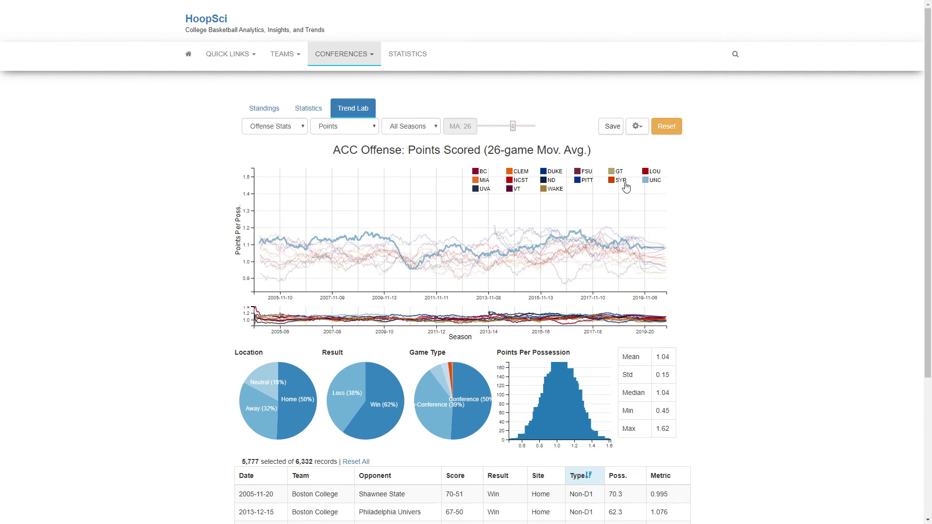
pyautogui.click(621, 182)
pyautogui.click(619, 172)
pyautogui.click(656, 173)
pyautogui.click(585, 173)
pyautogui.click(587, 181)
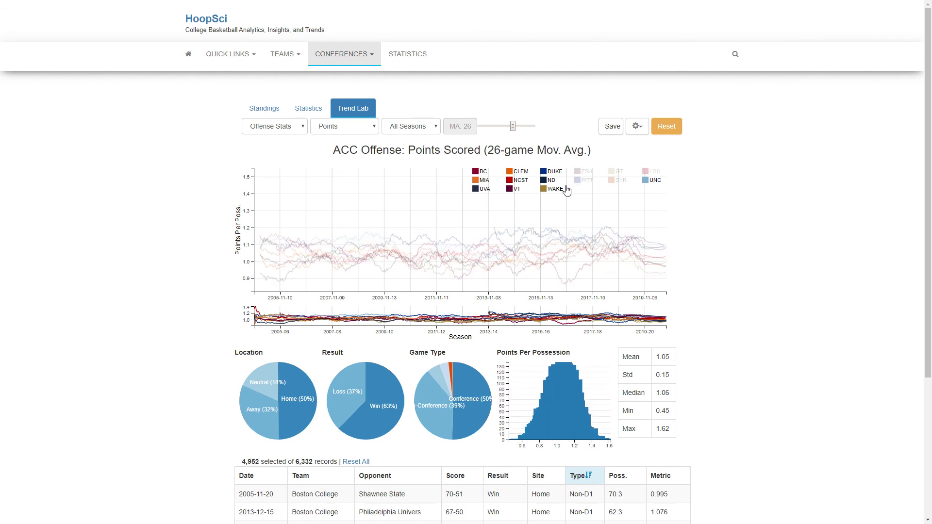
pyautogui.click(552, 189)
pyautogui.click(551, 180)
pyautogui.click(519, 171)
pyautogui.click(523, 183)
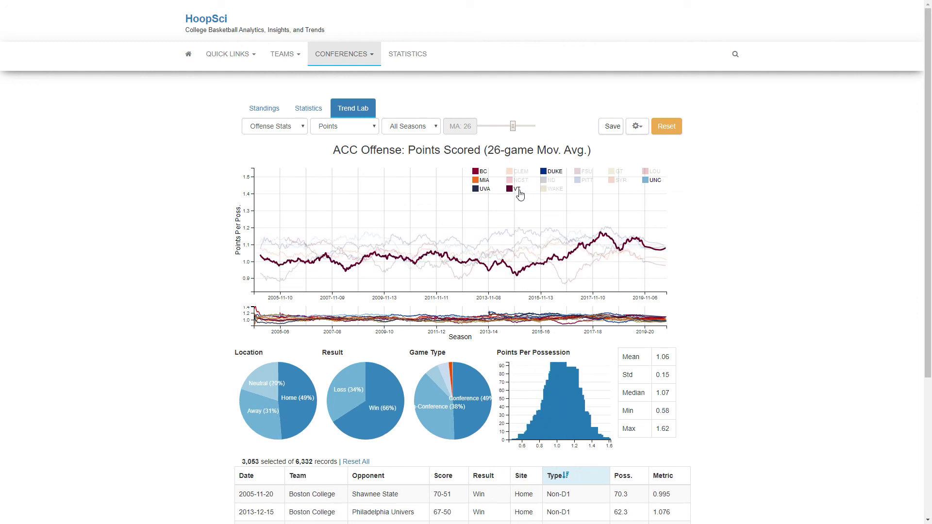
pyautogui.click(518, 191)
pyautogui.click(484, 190)
pyautogui.click(486, 181)
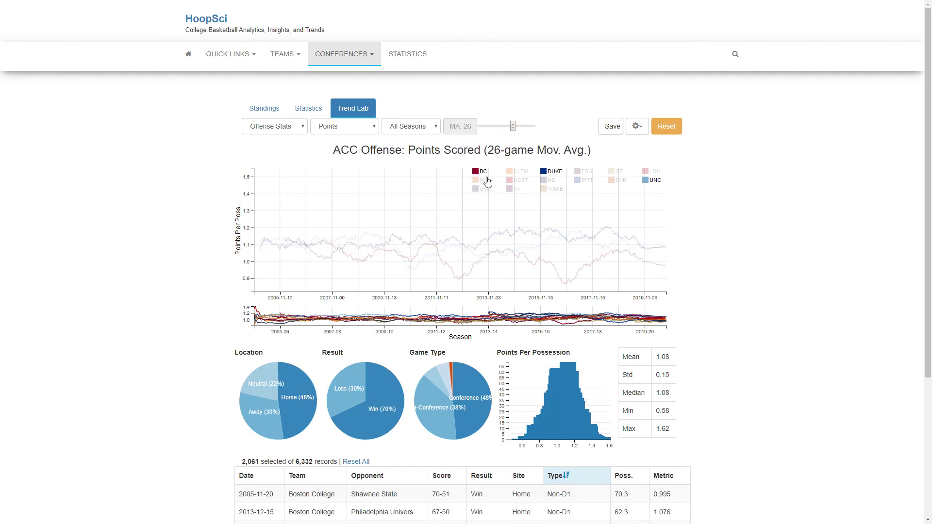
pyautogui.click(482, 173)
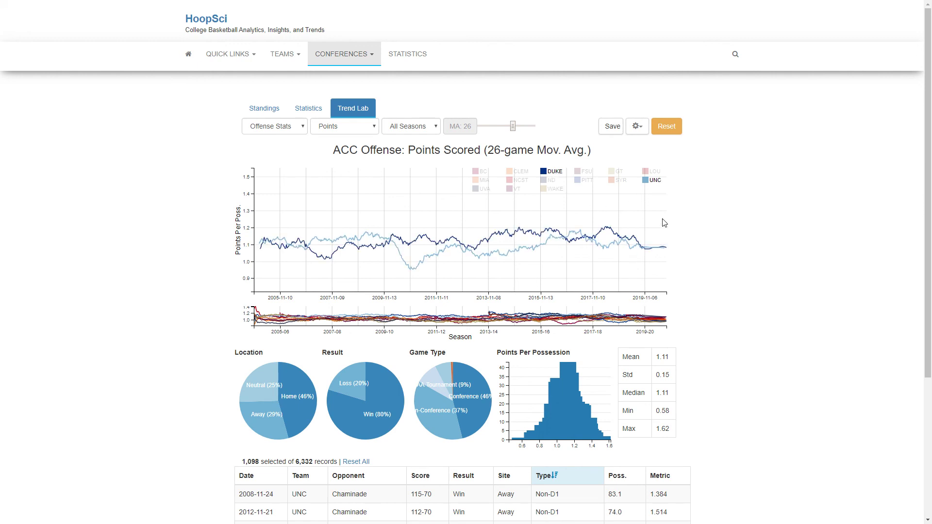
pyautogui.click(675, 125)
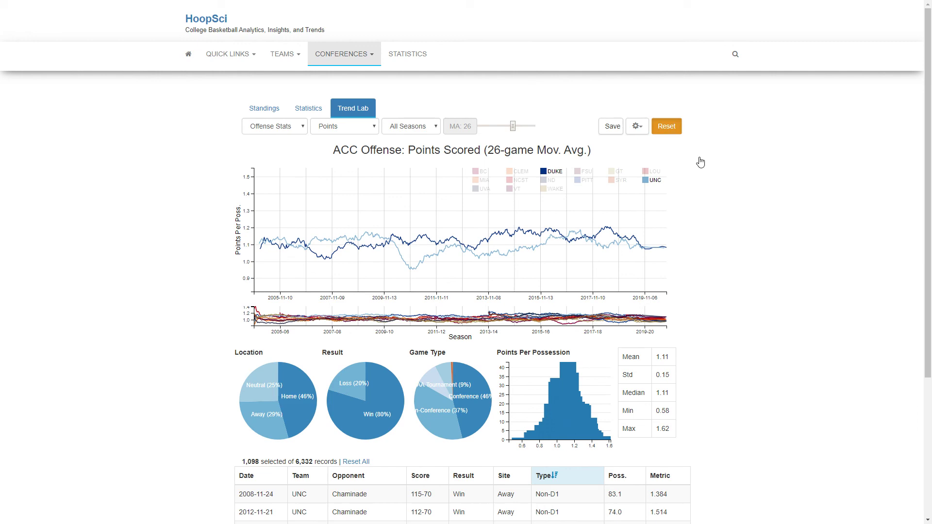